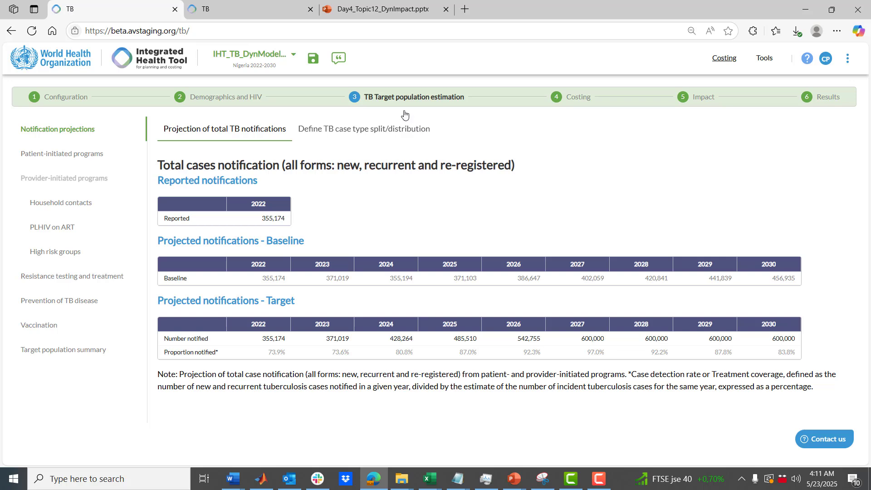
- Review the dynamical model diagram in the Day4_Topic12_DynImpact presentation, and return to the TB file to view its impact years and impact ratios
click(384, 10)
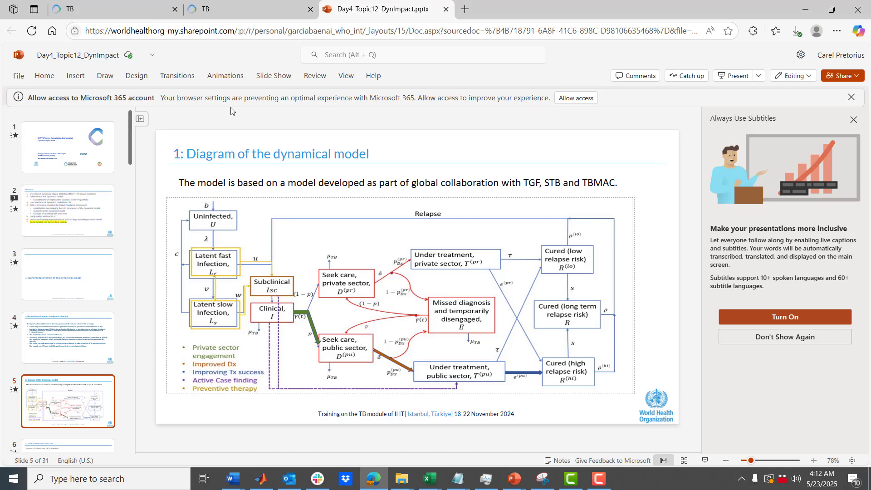
click(129, 9)
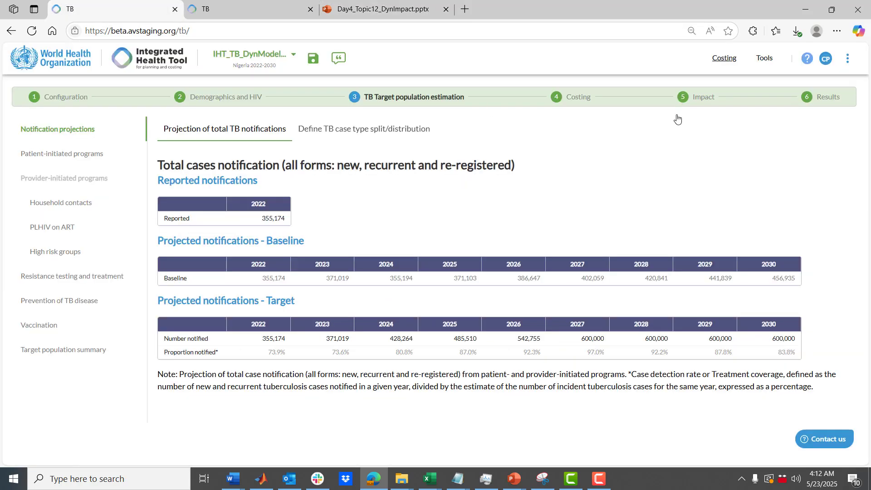
click(701, 99)
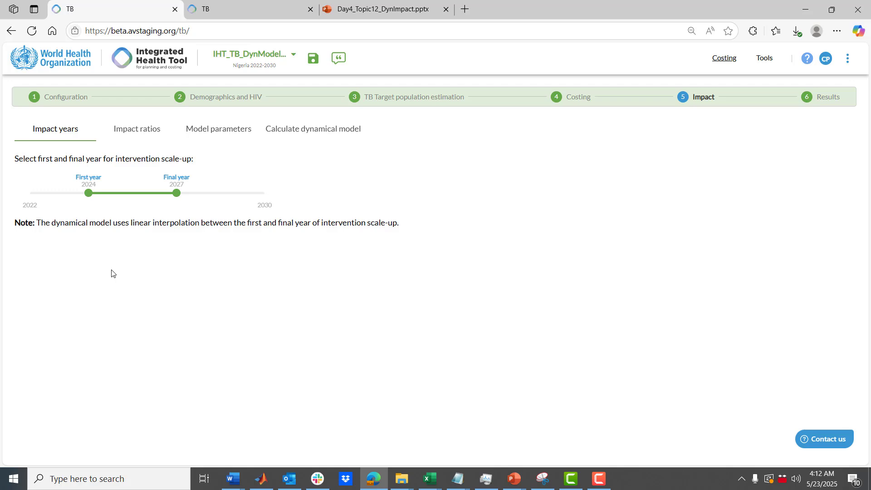
click(136, 133)
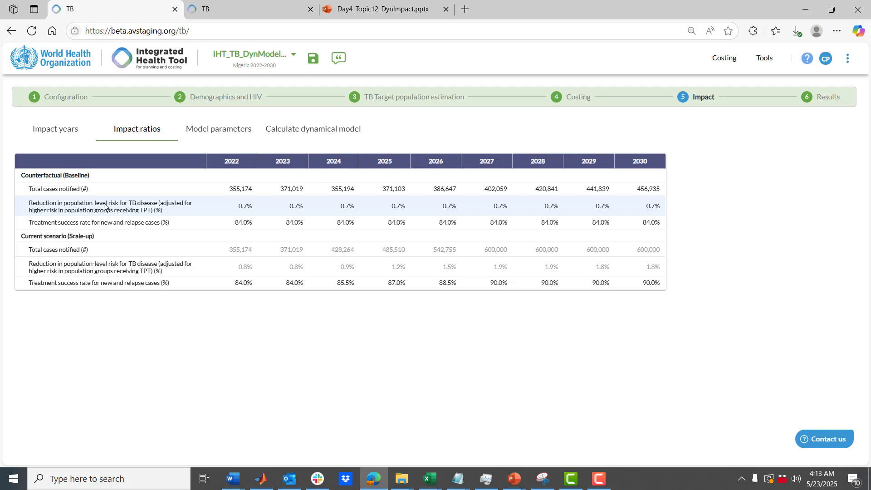
- Consult the dynamical model diagram and the file creation settings in the second TB page, returning to the impact ratios of the Nigeria file
click(410, 10)
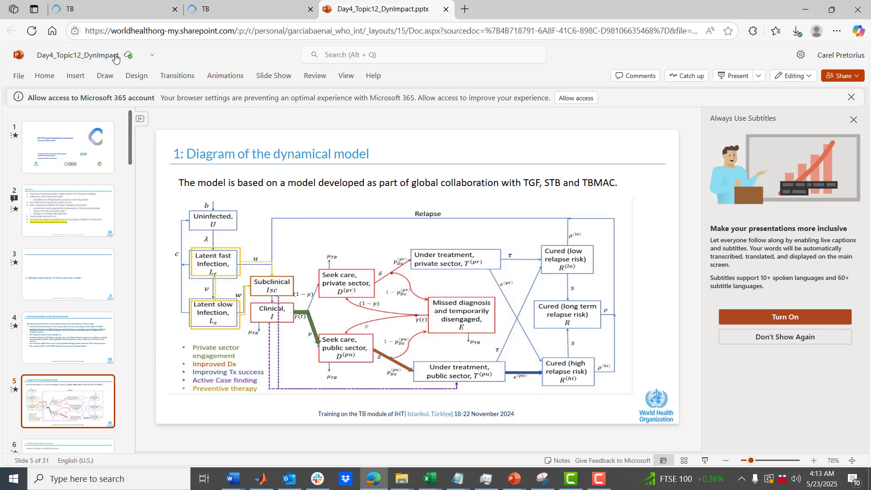
click(119, 13)
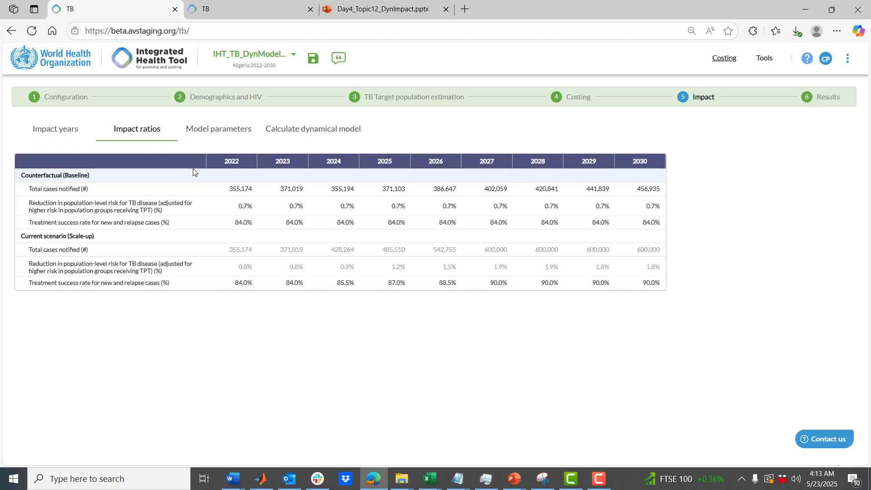
click(228, 11)
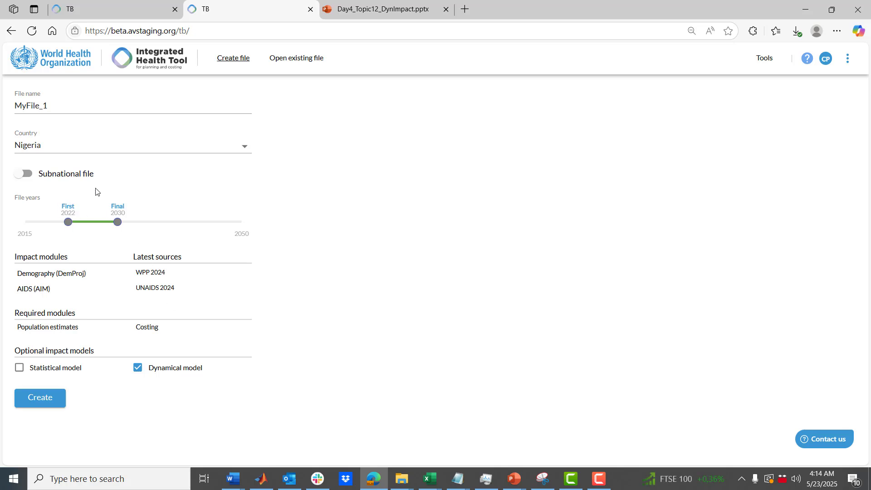
click(98, 9)
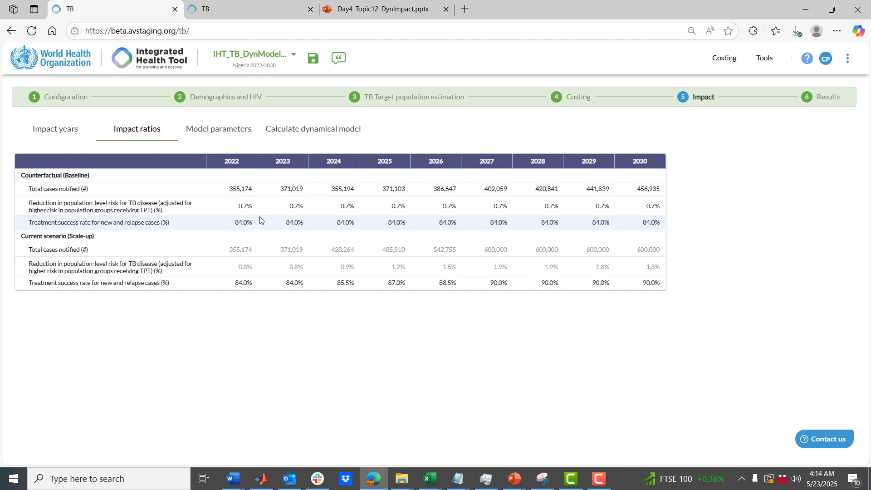
- Review the natural history parameters of the dynamical model, from transmission and immunity through reactivation, relapse and mortality
click(226, 132)
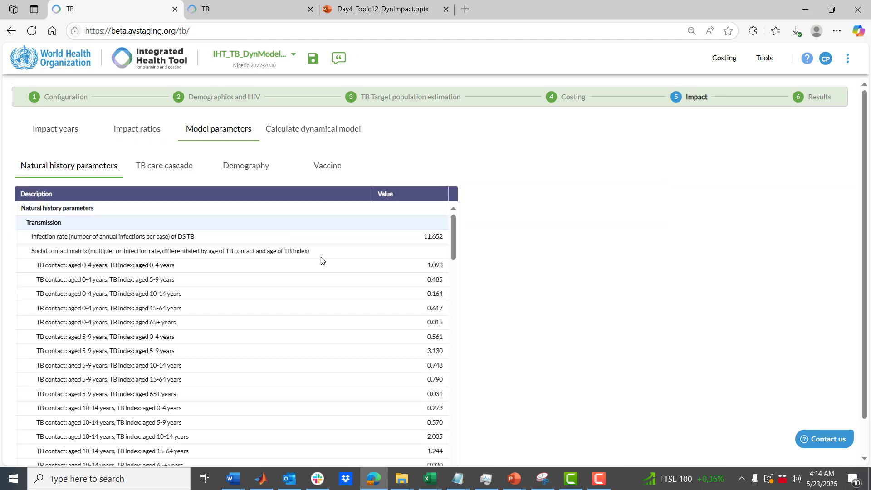
scroll(374, 251, down, 6)
scroll(372, 253, down, 12)
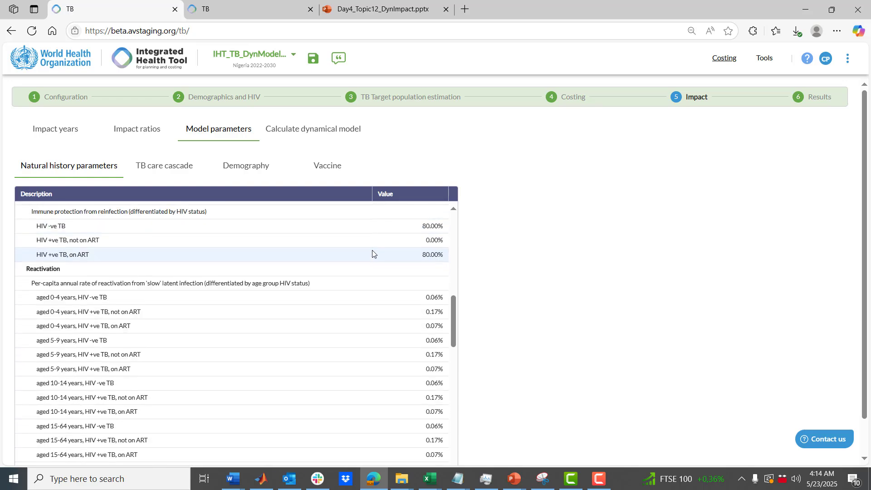
scroll(372, 253, down, 1)
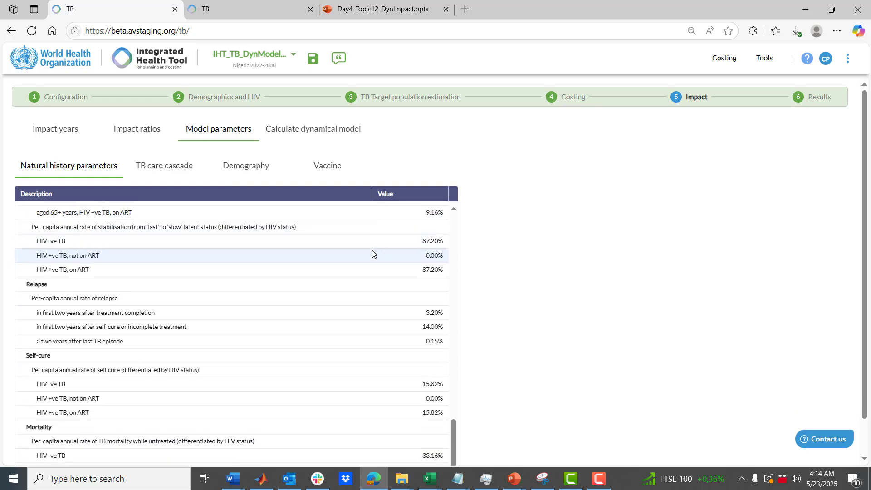
- Examine the TB care cascade parameters of the dynamical model, including the second-line treatment entries
click(164, 168)
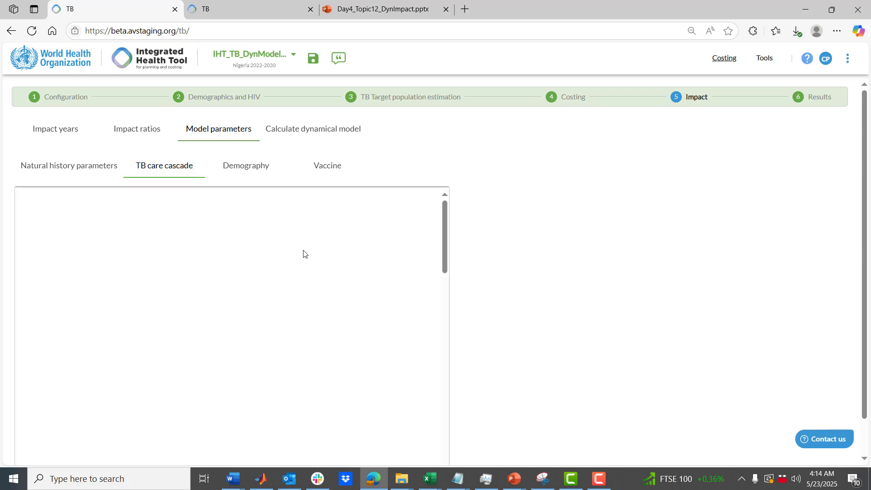
scroll(380, 268, down, 10)
scroll(399, 268, down, 8)
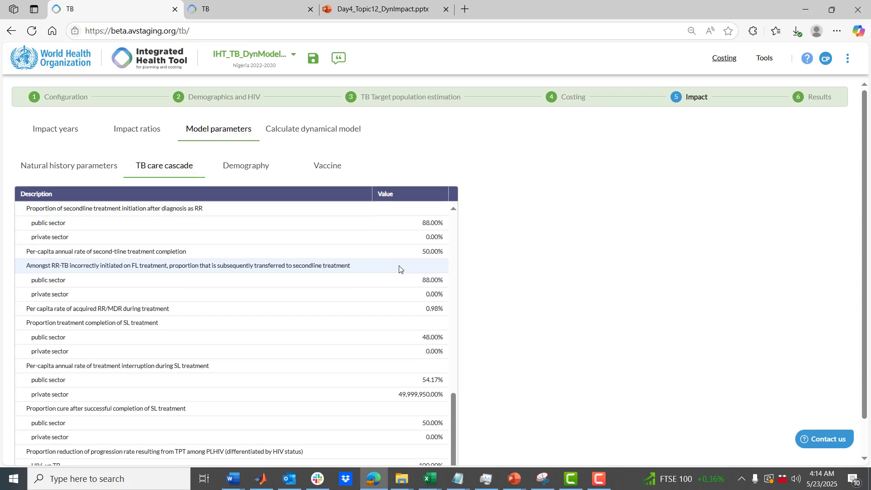
scroll(399, 269, up, 18)
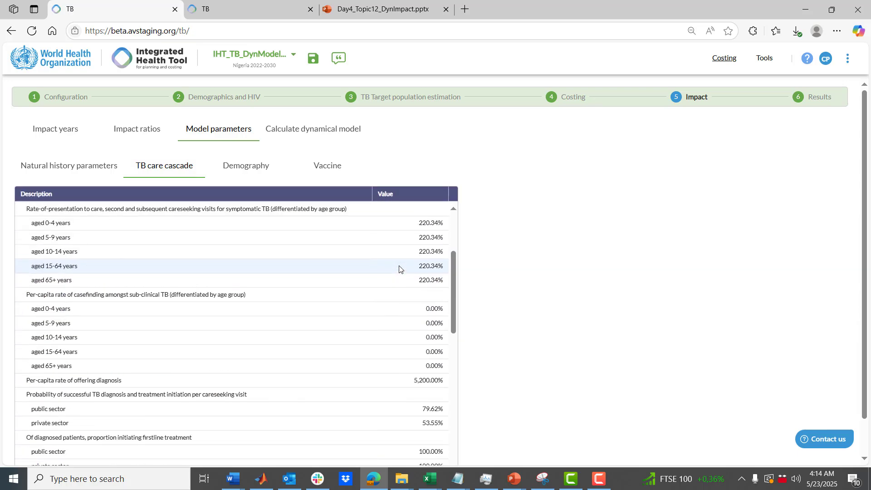
- Check the demography and vaccine parameters of the dynamical model
click(258, 171)
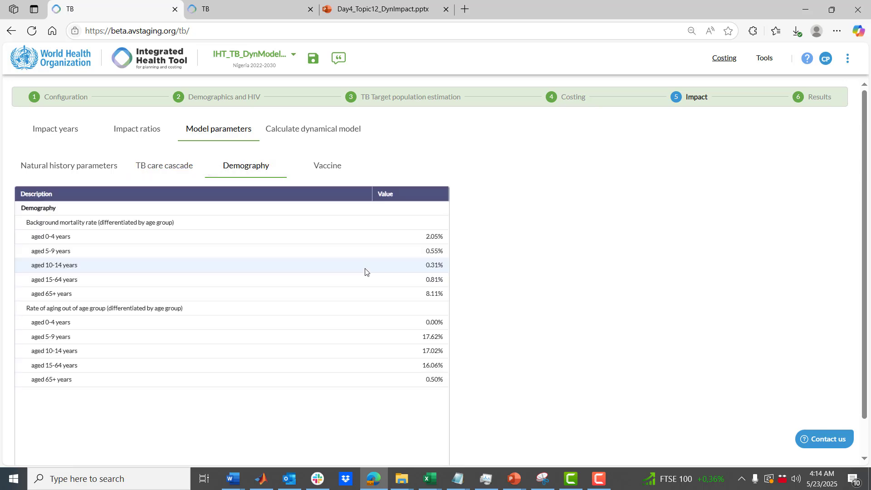
scroll(414, 270, down, 1)
scroll(414, 269, up, 1)
click(325, 167)
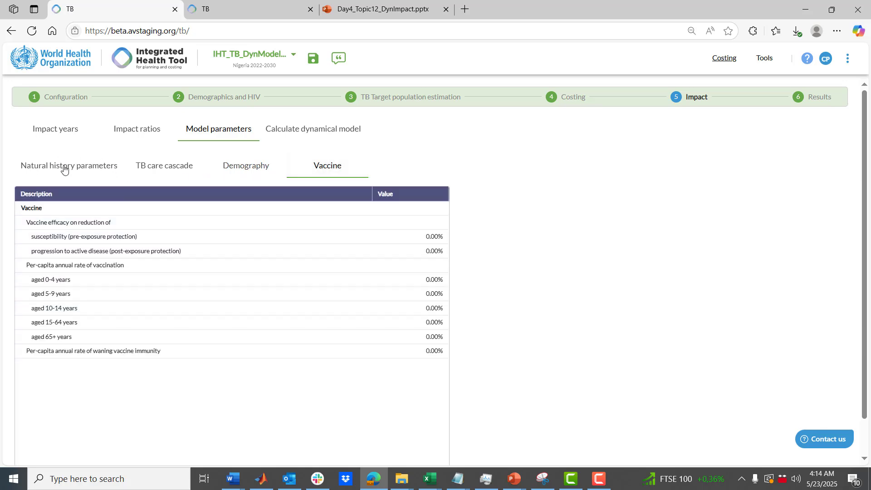
- Revisit the impact years and impact ratios, and highlight the note about linear interpolation between the first and final scale-up years
click(64, 133)
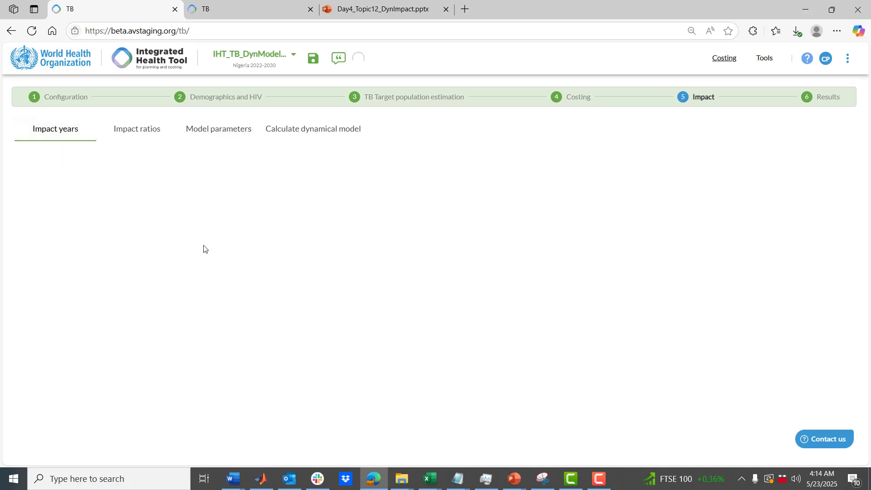
click(137, 136)
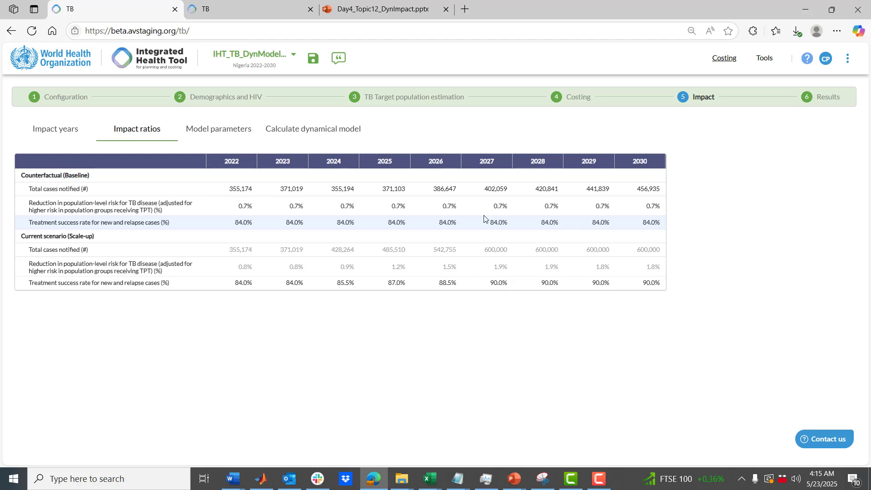
click(47, 132)
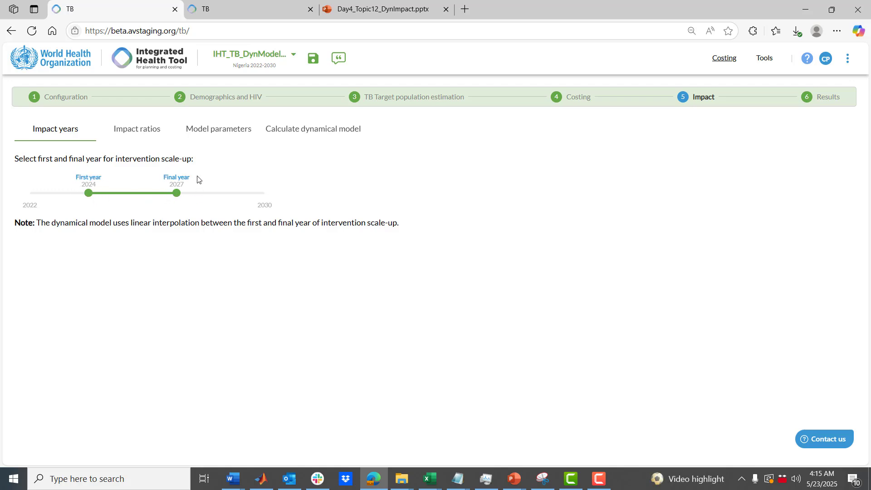
drag(50, 223, 417, 231)
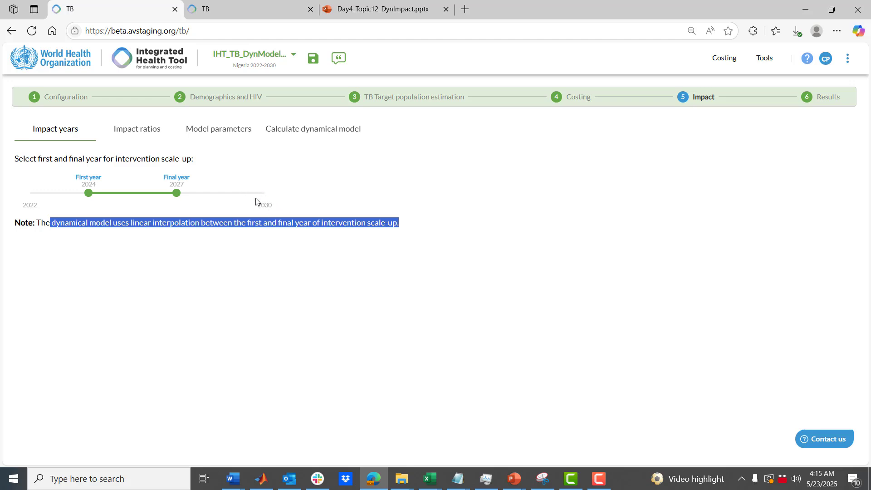
- Skim the full list of natural history model parameters once more and return to its beginning
click(222, 131)
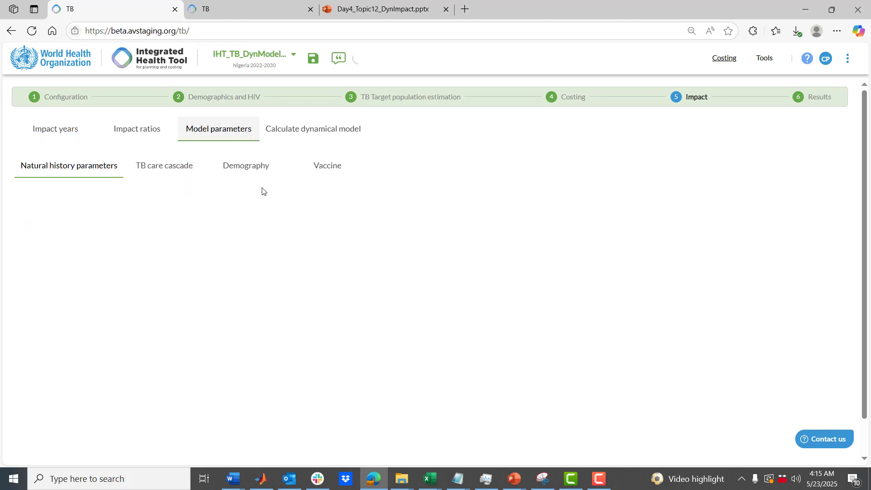
scroll(331, 232, down, 15)
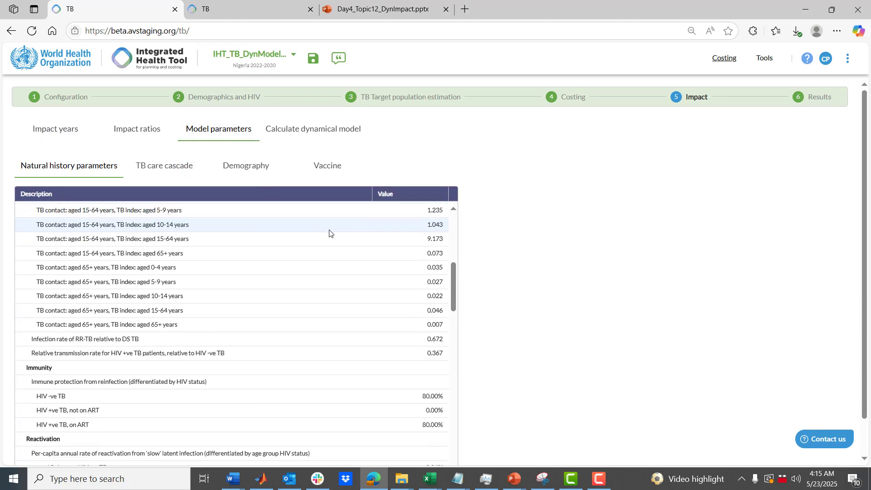
scroll(331, 232, down, 6)
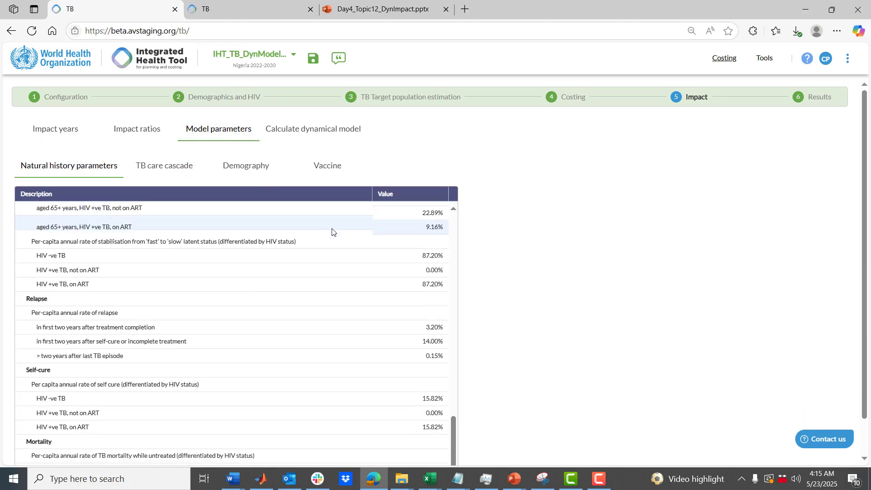
scroll(331, 231, up, 12)
scroll(332, 232, up, 10)
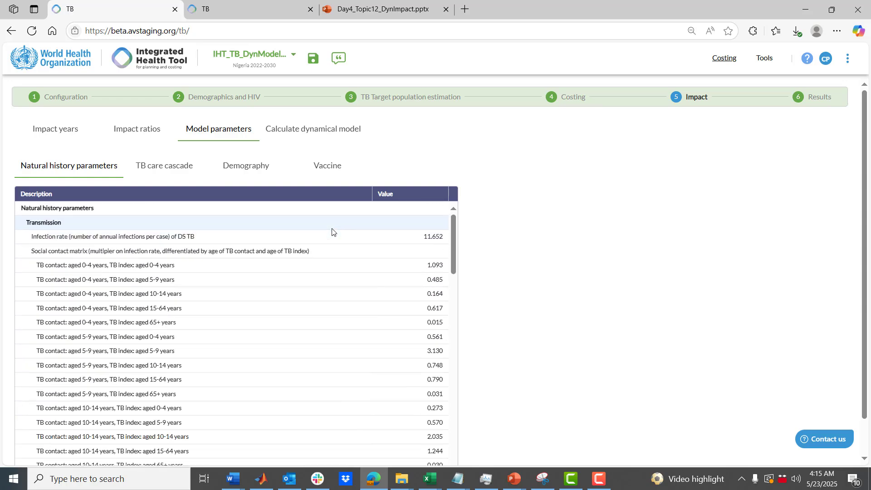
- Read the note on calculating the dynamical model, and highlight the 2024–2027 target numbers notified in the TB target population estimation
click(327, 135)
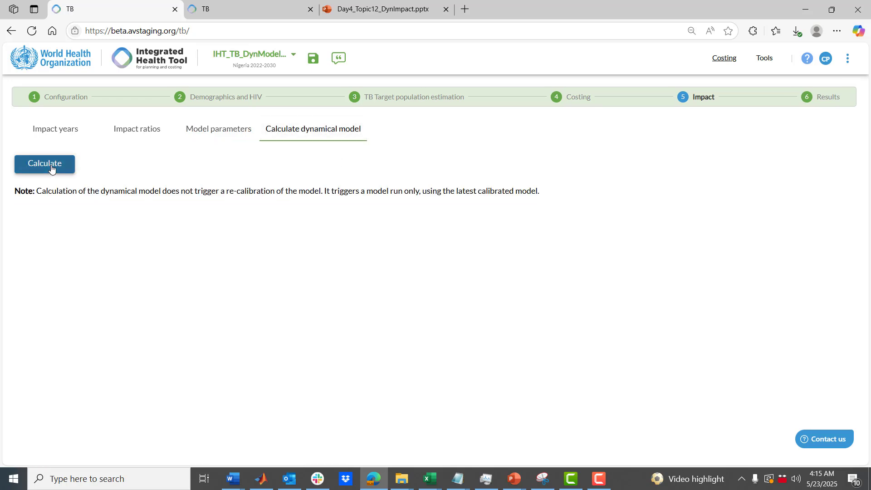
drag(35, 191, 550, 194)
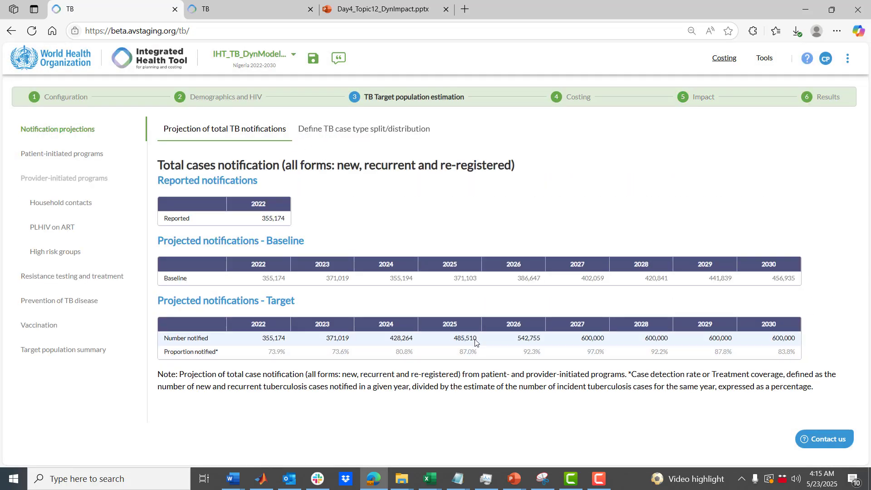
drag(391, 342, 580, 342)
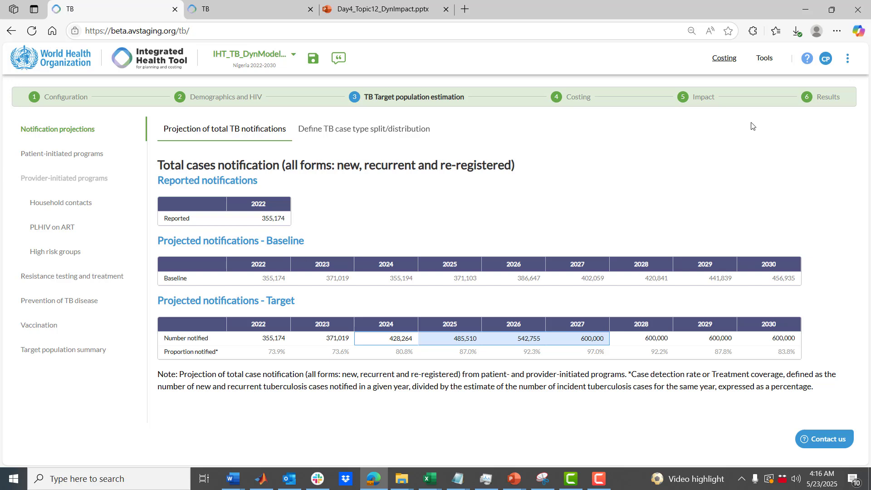
- Revisit the impact years and display the Incidence table from the Impact group of the TB results
click(714, 99)
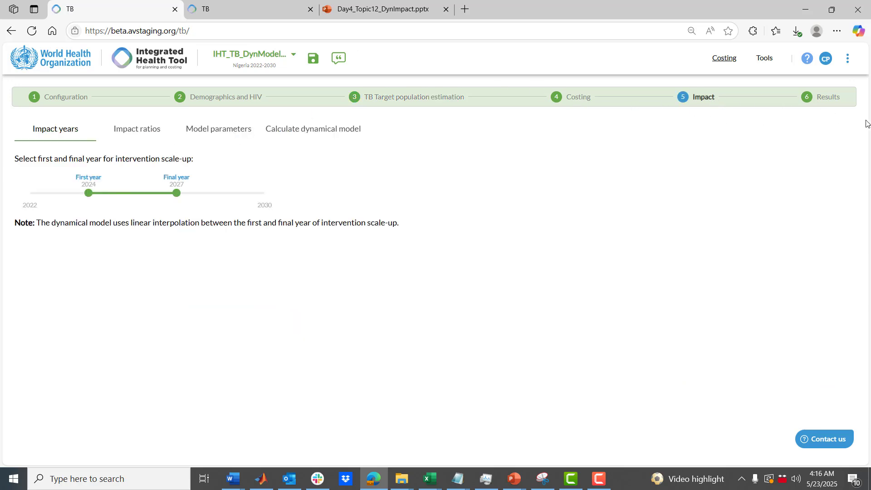
click(831, 100)
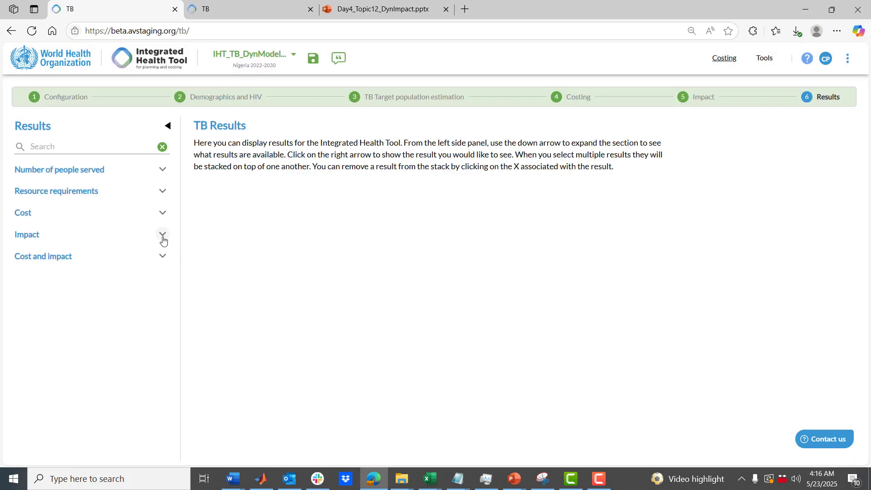
click(162, 235)
click(162, 270)
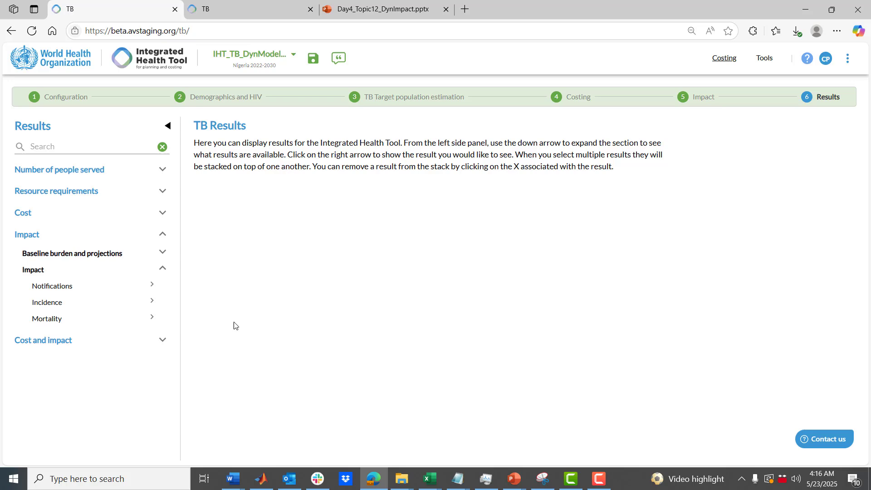
click(152, 300)
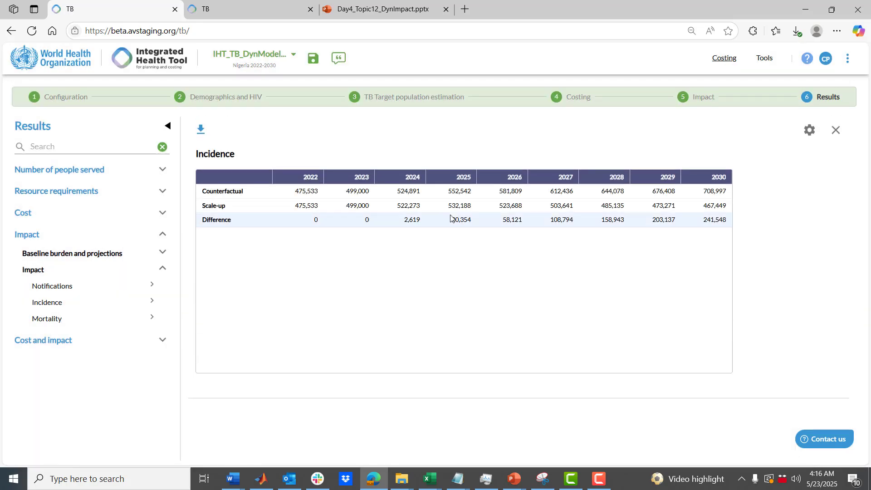
- Highlight the 2024–2027 target numbers notified in the TB target population estimation, and view the corresponding impact ratios
click(408, 100)
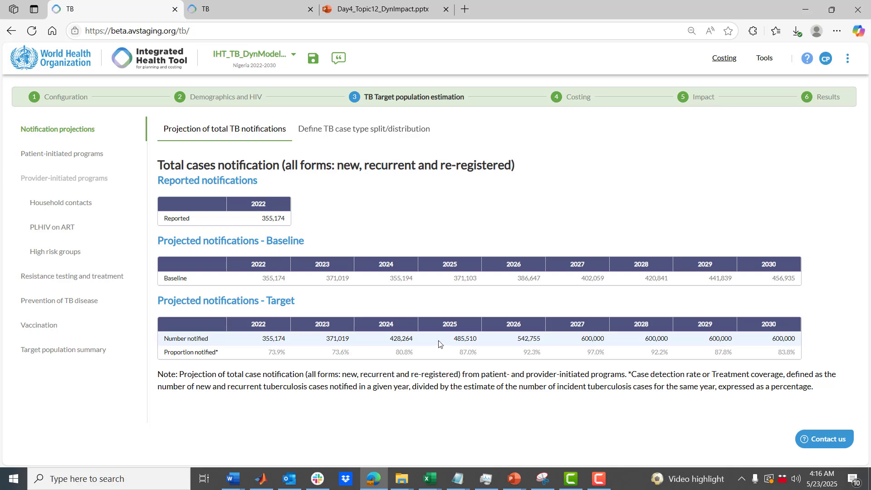
drag(406, 342, 583, 340)
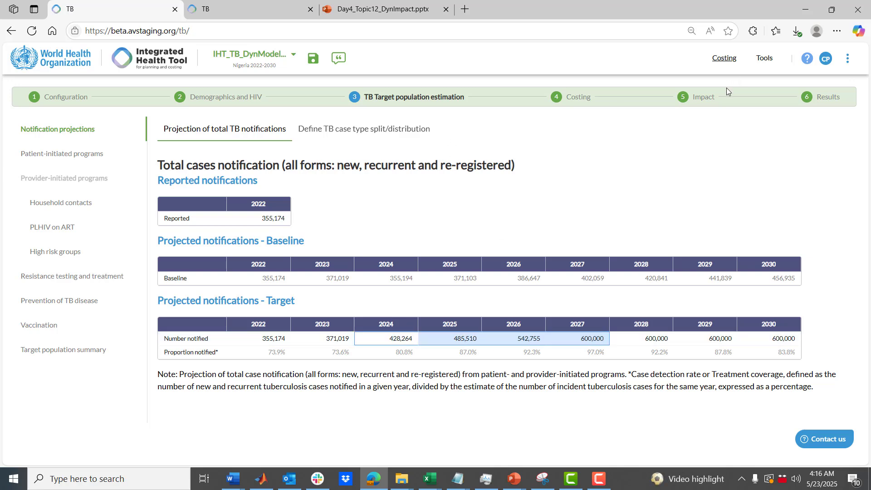
click(705, 97)
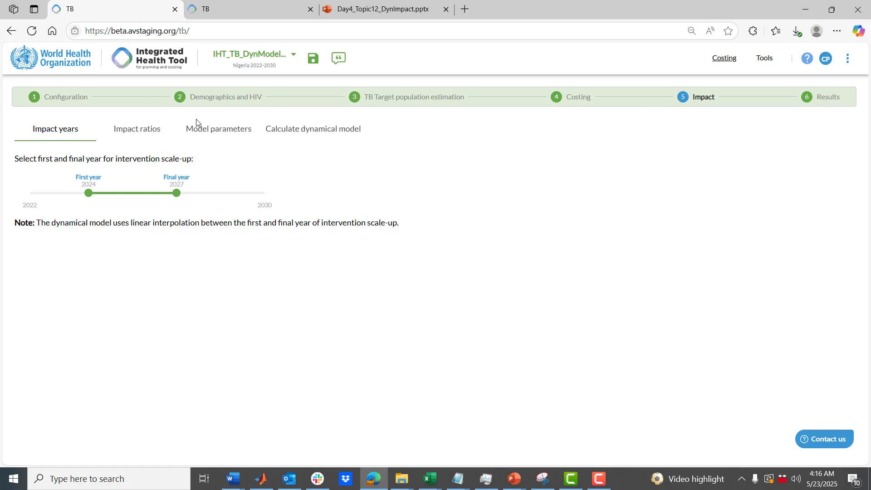
click(138, 131)
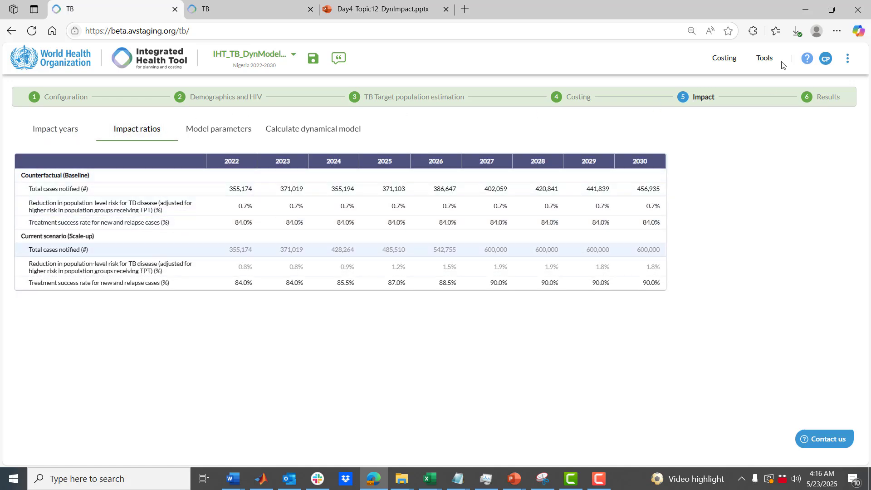
- Compare the 2027 risk reduction and treatment success rates between the baseline and scale-up scenarios in the impact ratios
click(810, 107)
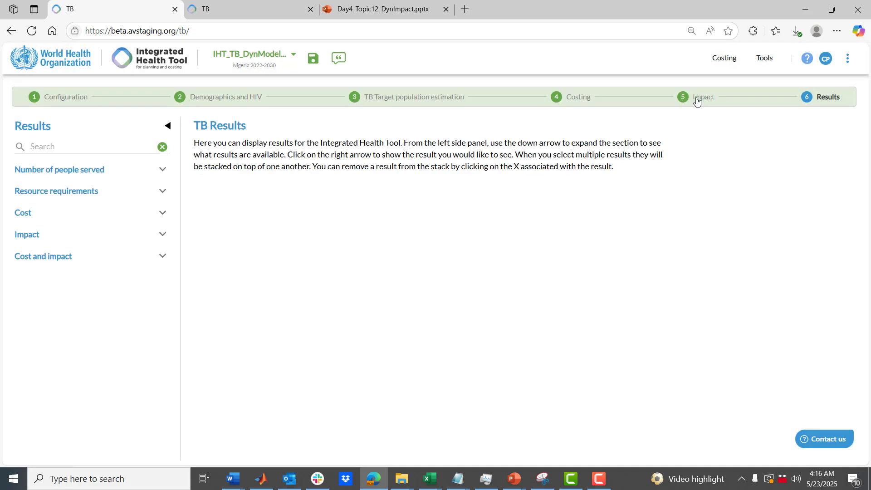
click(697, 98)
click(125, 134)
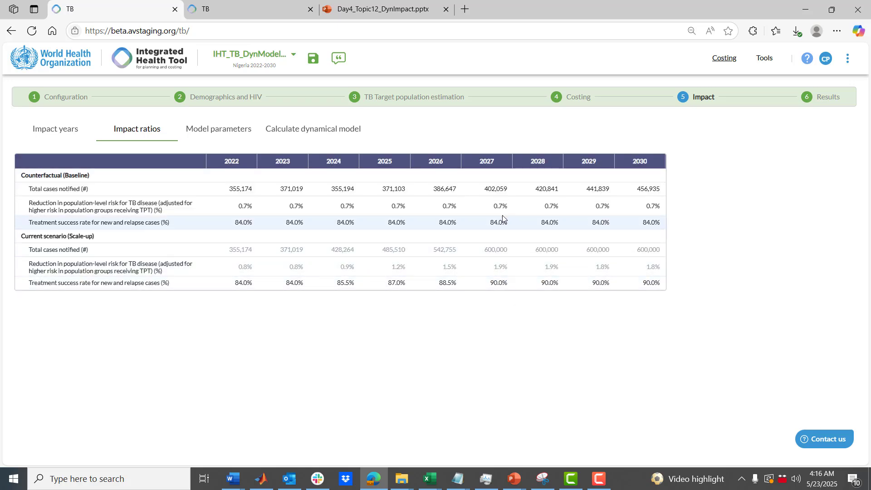
click(499, 206)
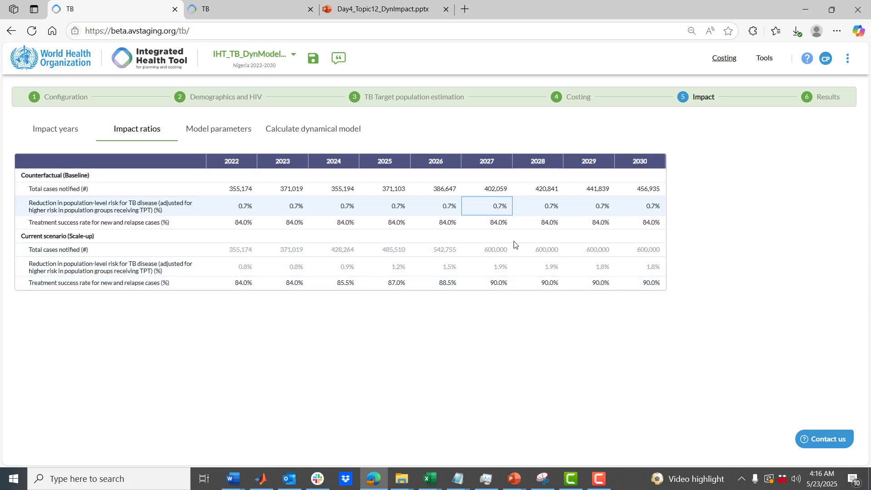
click(499, 223)
click(501, 284)
click(495, 225)
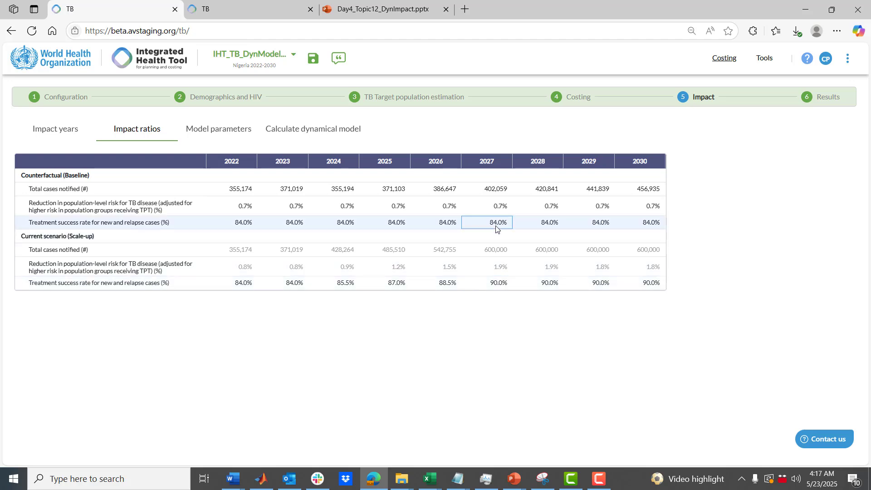
click(509, 272)
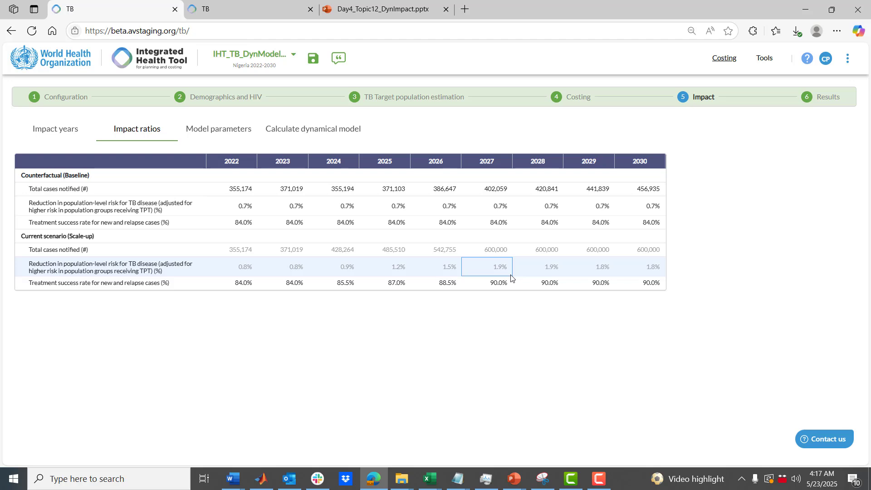
- Consult the model diagram in the Day4_Topic12_DynImpact presentation, and highlight the Integrated Health Tool's note on calculating the dynamical model
click(390, 8)
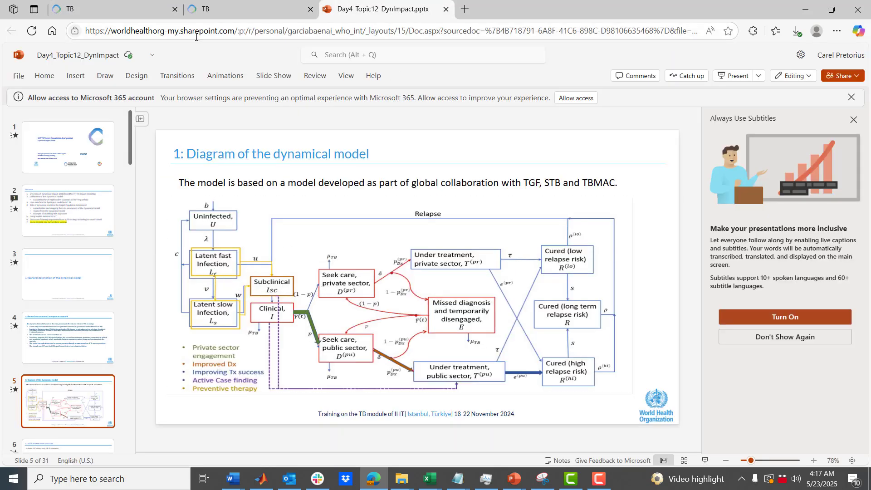
click(144, 13)
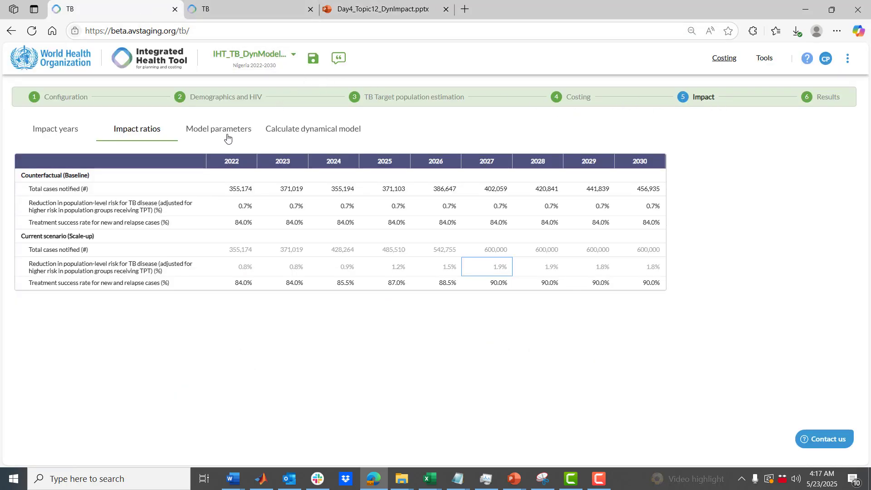
click(300, 130)
drag(51, 191, 320, 191)
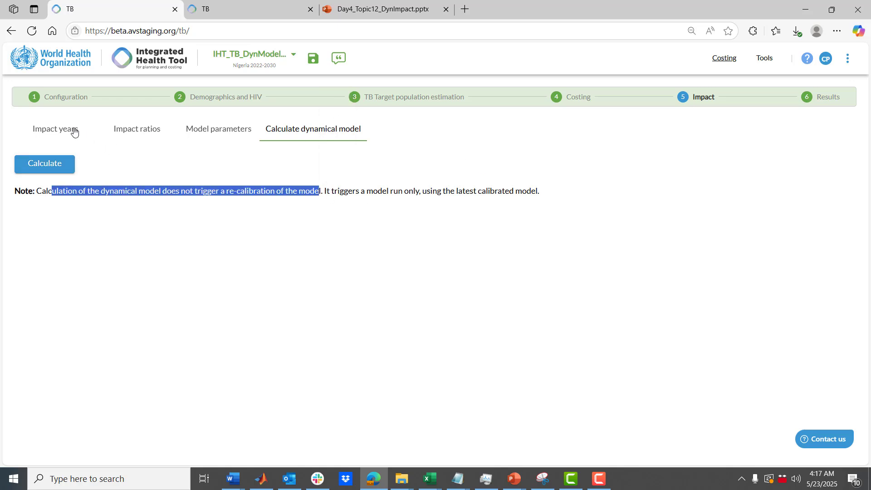
- Display the Notifications table from the Impact group of the TB results and select its 2027 difference
click(832, 100)
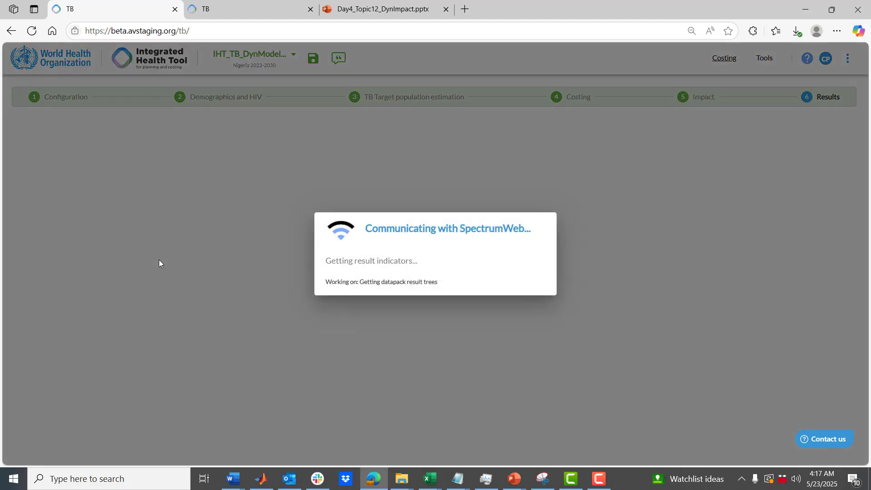
click(162, 235)
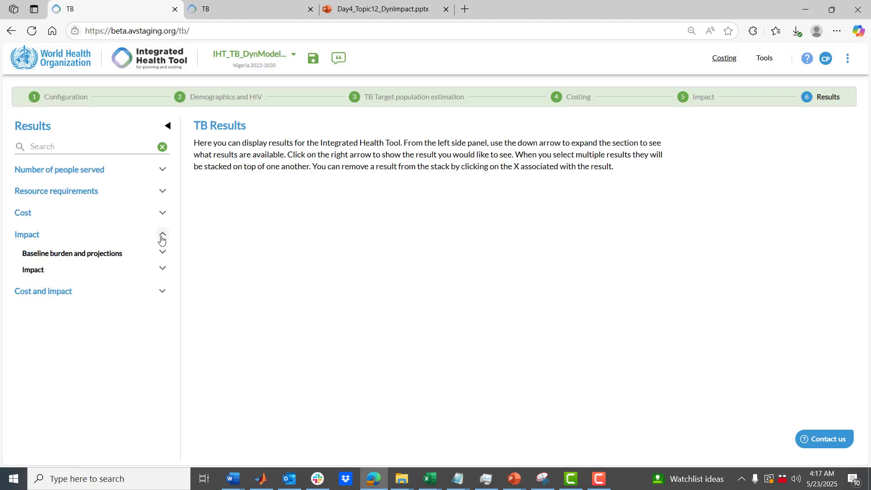
click(163, 269)
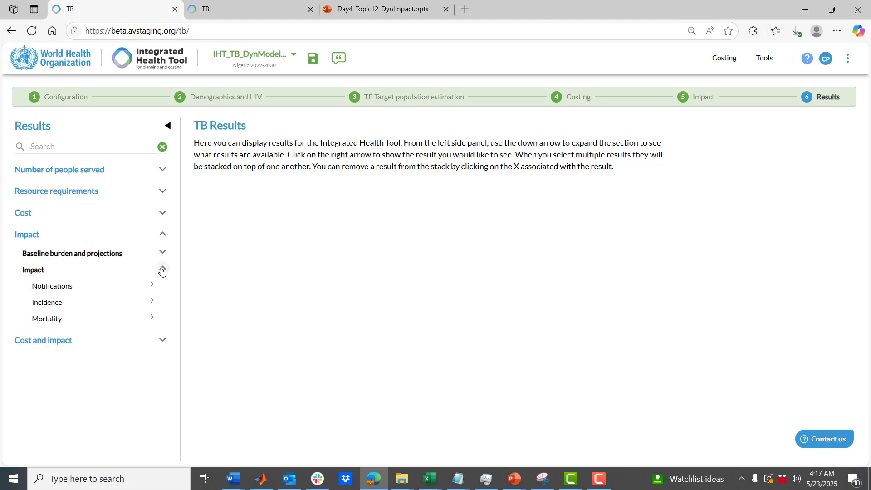
click(152, 285)
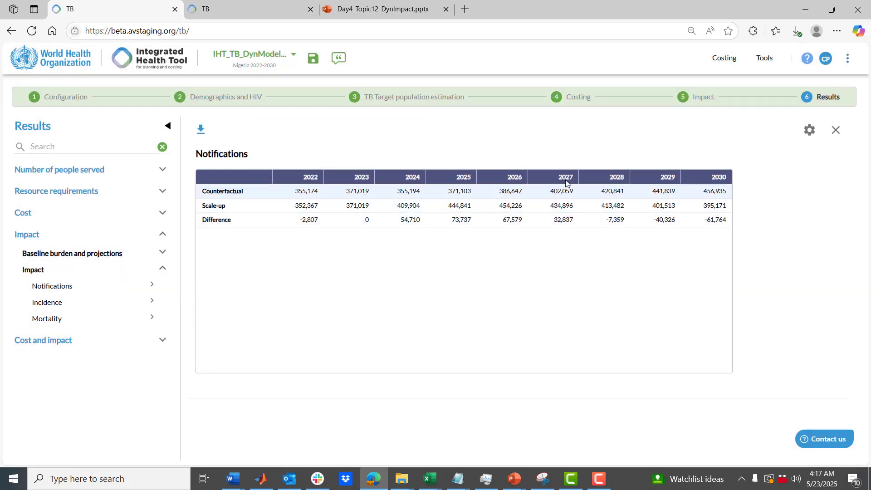
click(559, 222)
- Add the Incidence and Mortality tables to the displayed results, highlighting the 2027 counterfactual, scale-up and difference values in each
click(152, 302)
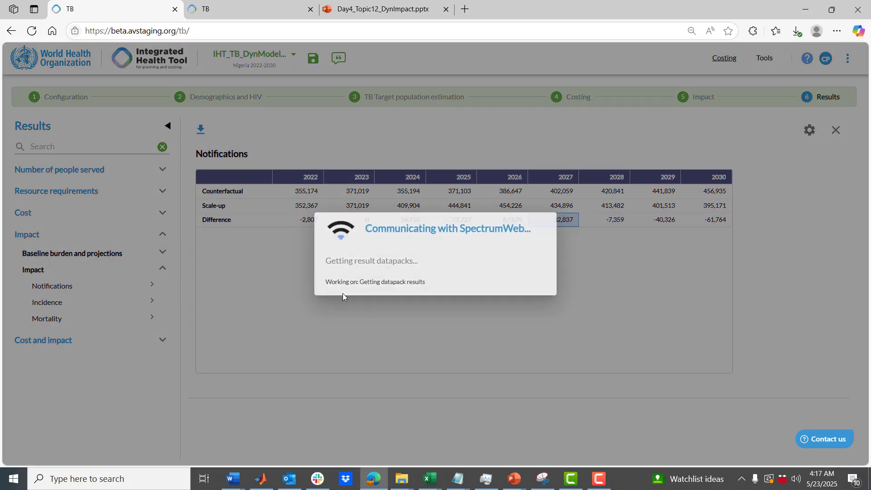
drag(553, 197, 558, 220)
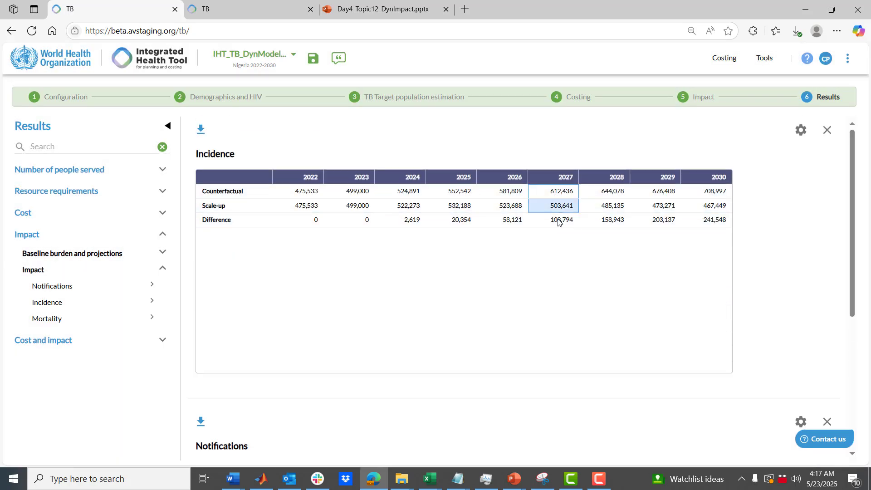
click(153, 318)
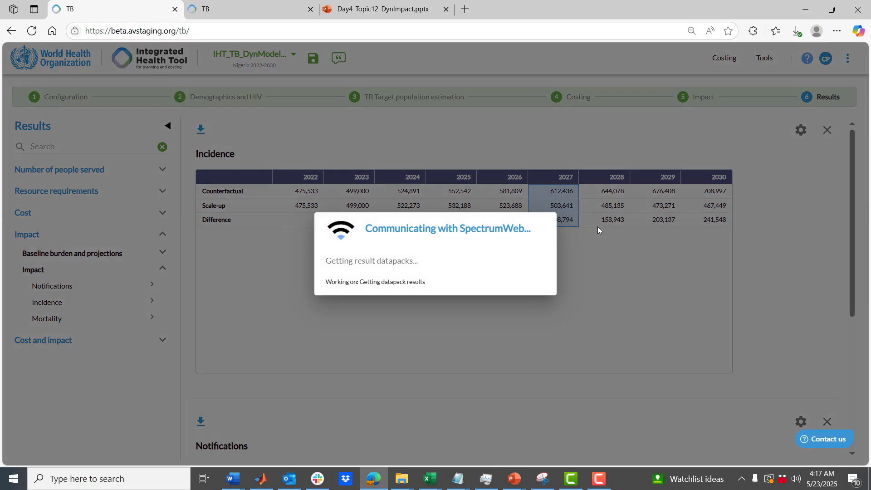
drag(560, 191, 567, 228)
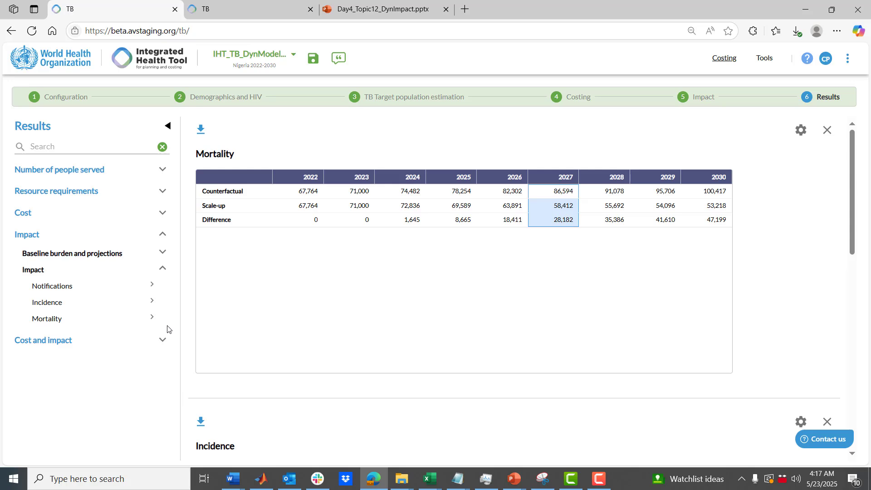
- Display the Incidence and Mortality tables again, compare them, and select the 2026 scale-up mortality value
click(152, 303)
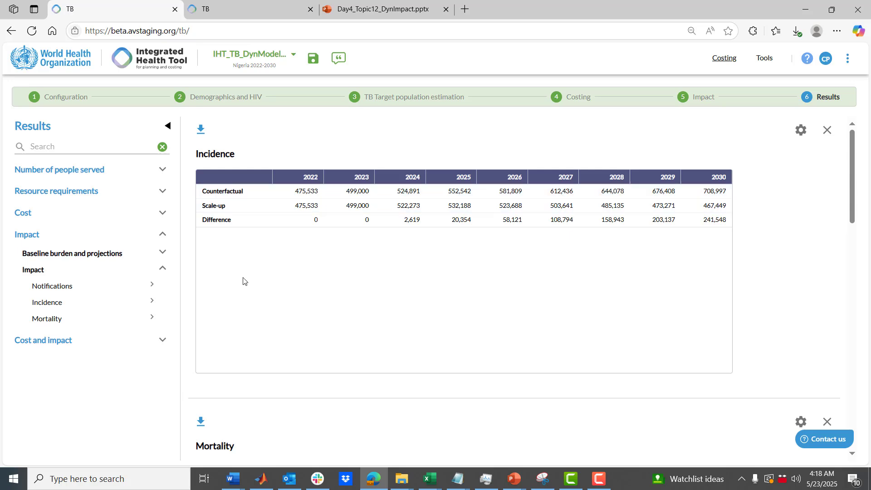
click(152, 318)
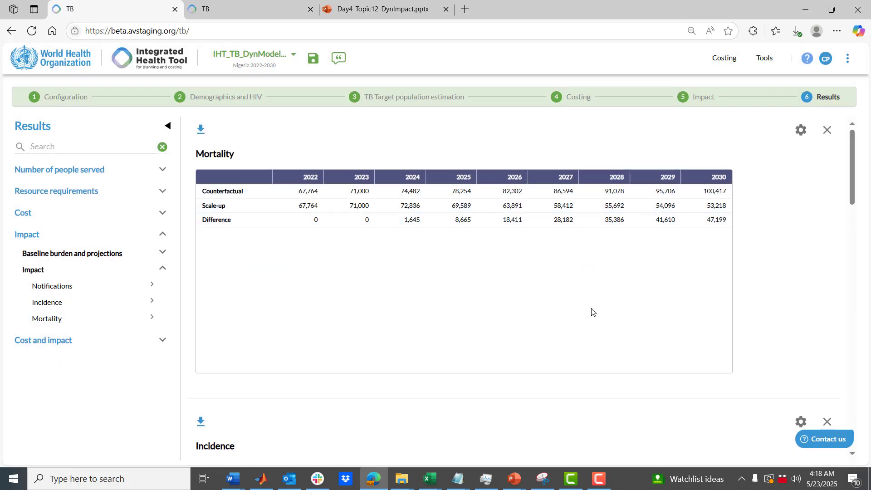
scroll(588, 333, down, 3)
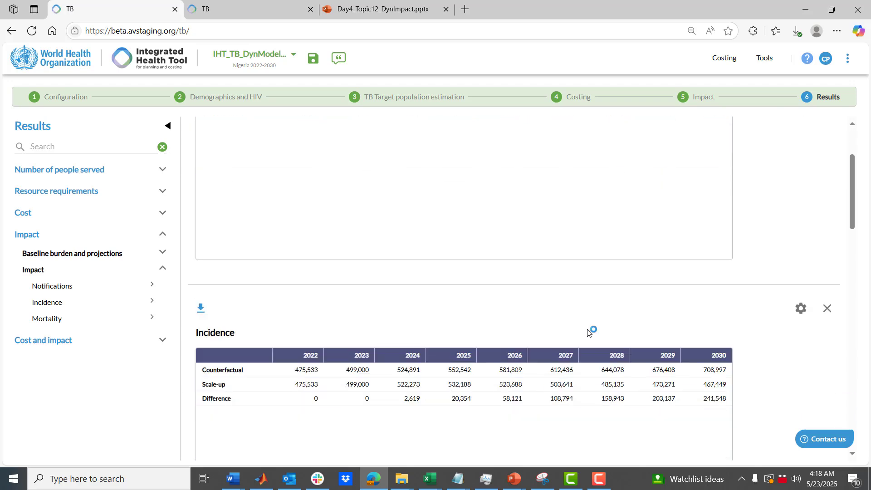
scroll(588, 332, up, 3)
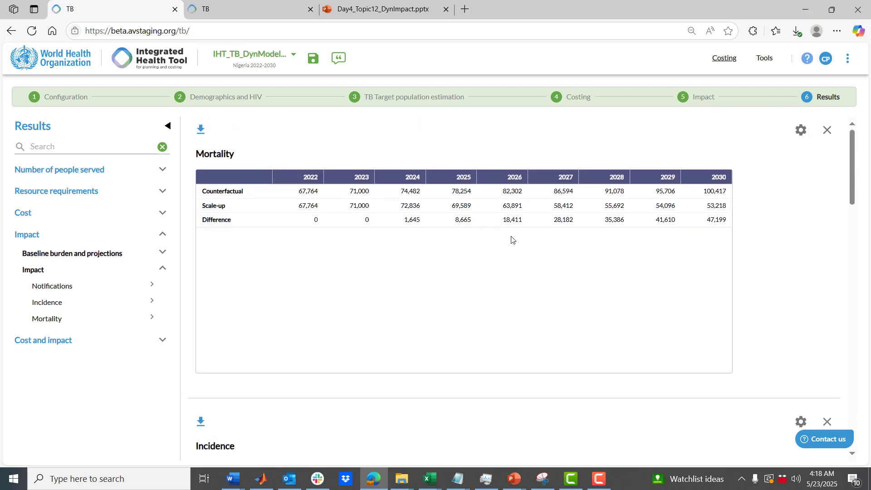
right_click(508, 209)
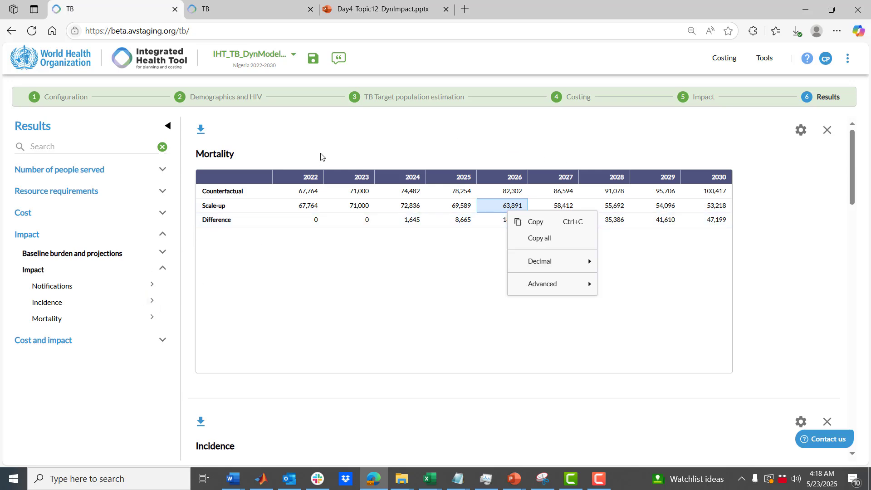
- Check the optional impact models in the new-file form, and highlight the 2027–2030 target numbers notified in the TB target population estimation
click(401, 100)
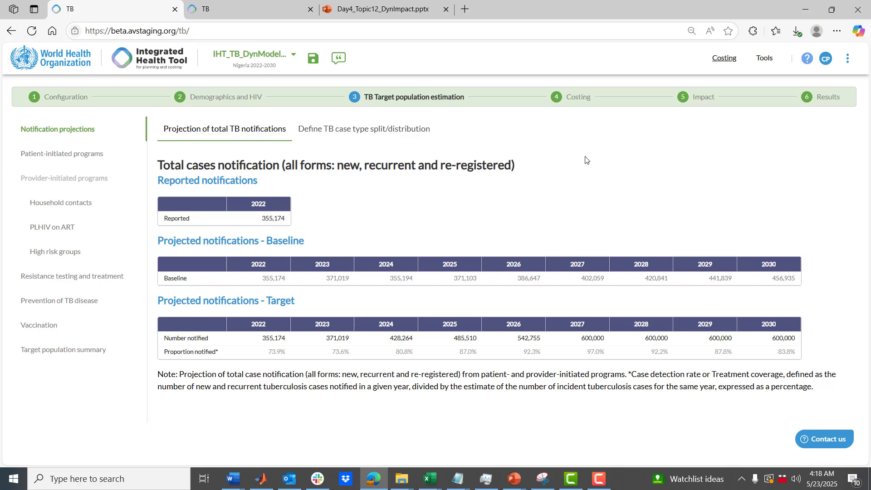
click(256, 11)
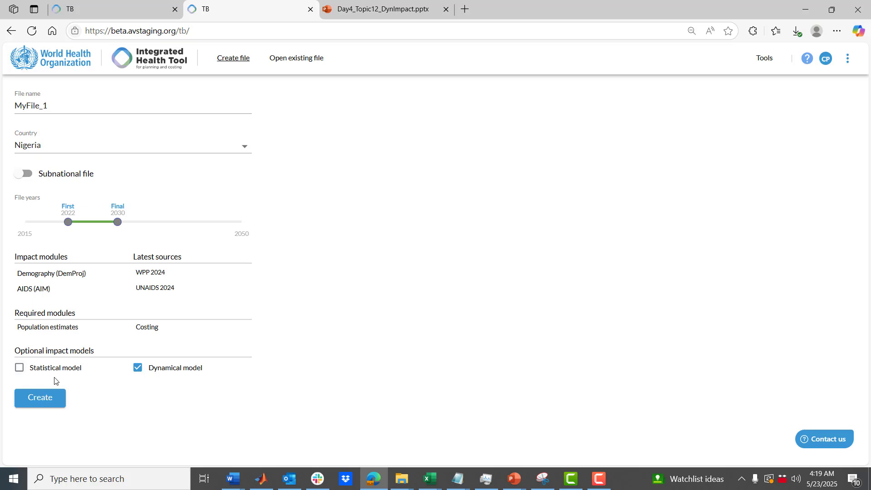
click(108, 10)
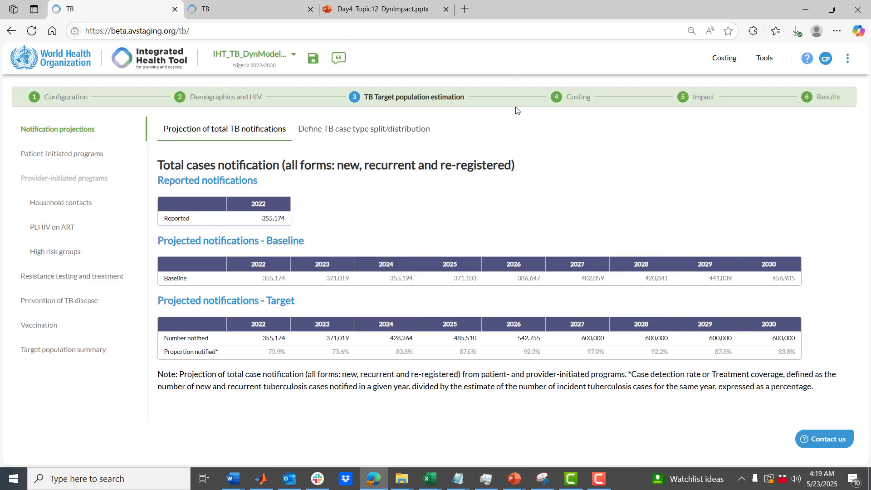
click(587, 341)
drag(588, 341, 829, 334)
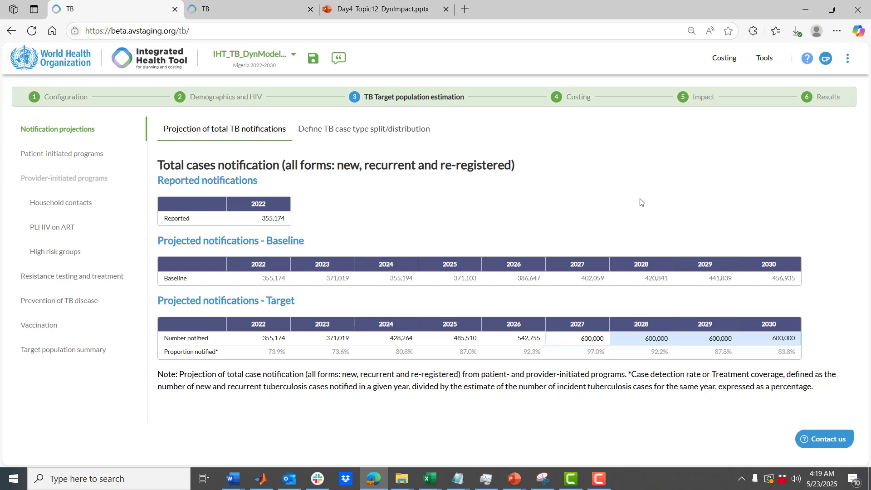
- Revisit the new-file form, and highlight the 2027–2030 proportions notified in the target notification projections
click(230, 13)
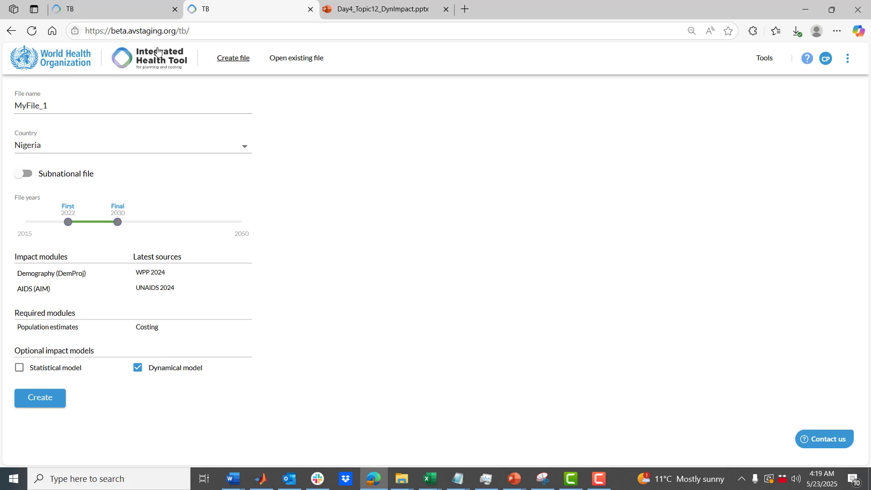
mouse_move(111, 10)
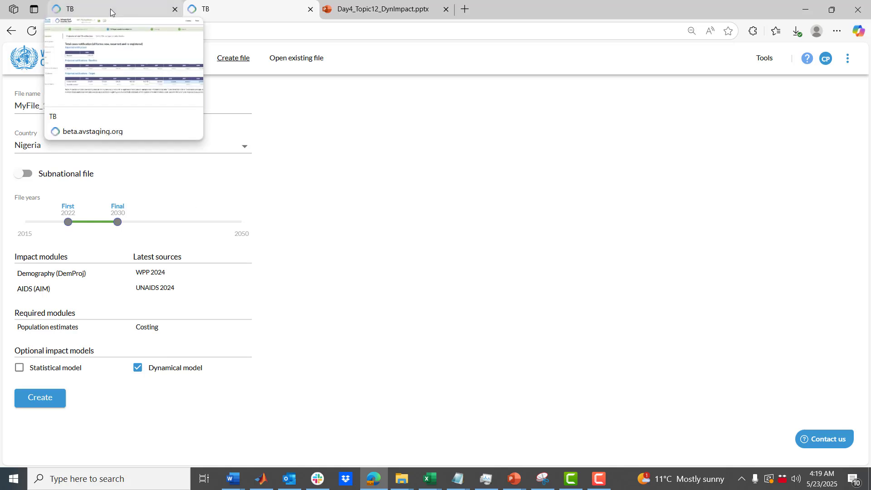
click(110, 9)
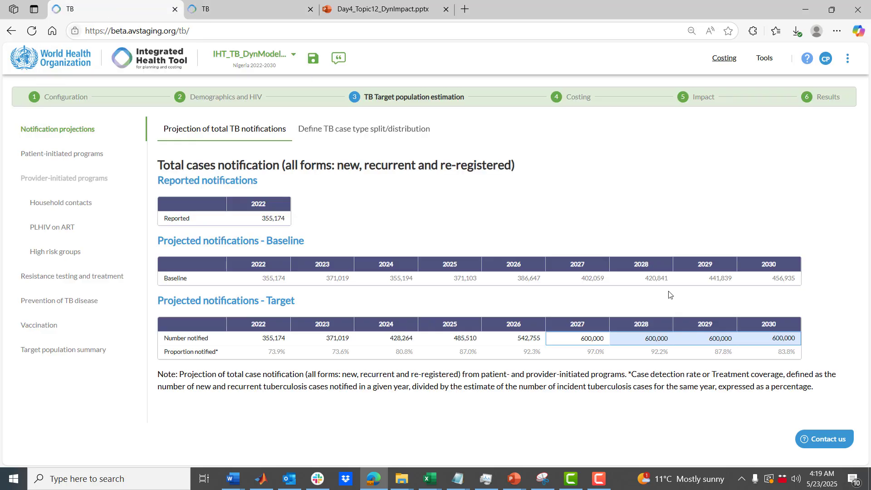
drag(595, 358, 757, 358)
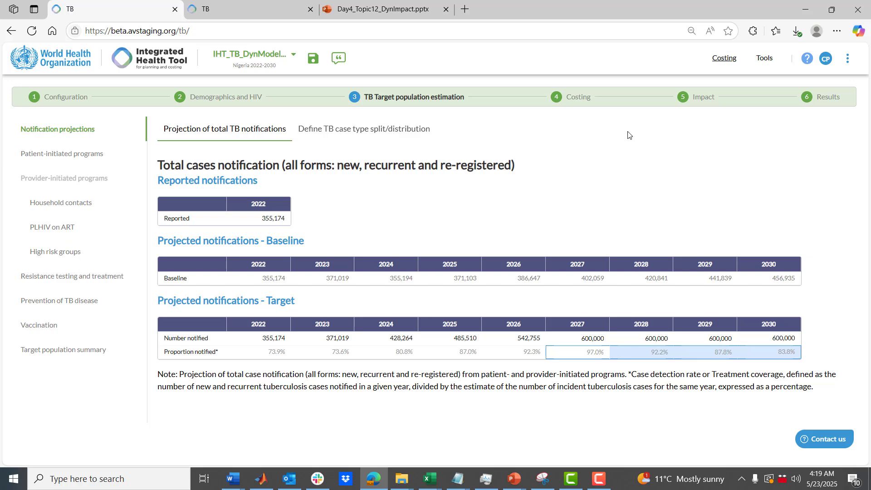
- View the vaccine model parameters of the impact section and return to the intervention scale-up years
click(710, 101)
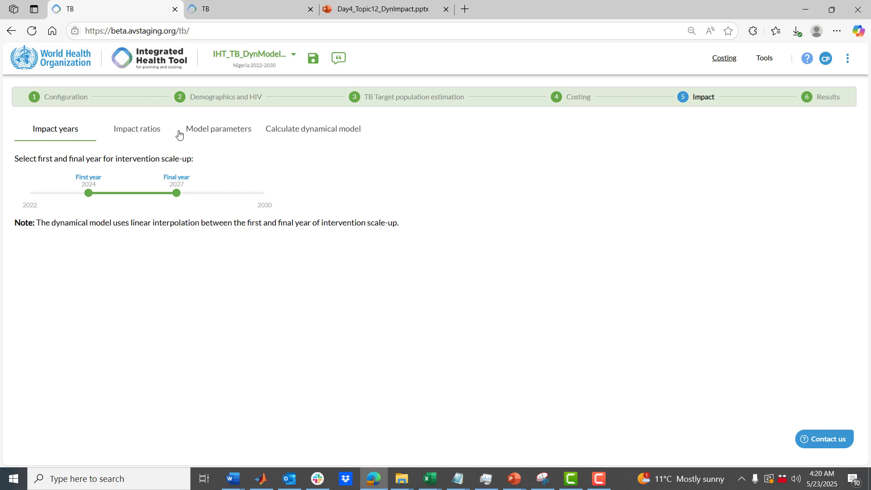
click(218, 133)
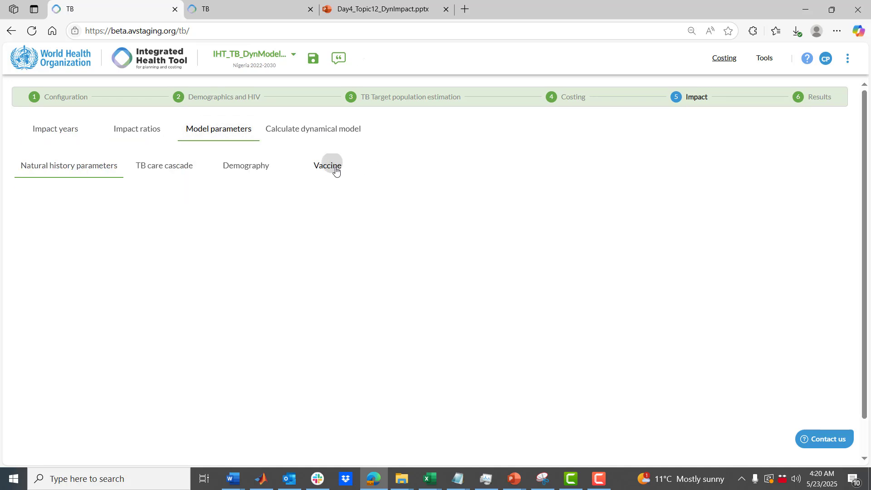
click(333, 167)
click(52, 132)
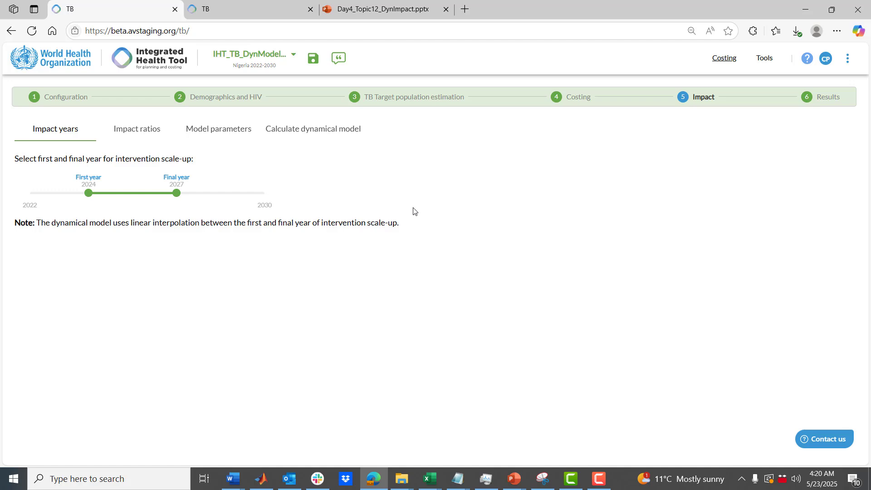
- Highlight the target numbers notified for 2023–2027 and for 2027–2030 in the TB target population estimation
click(398, 99)
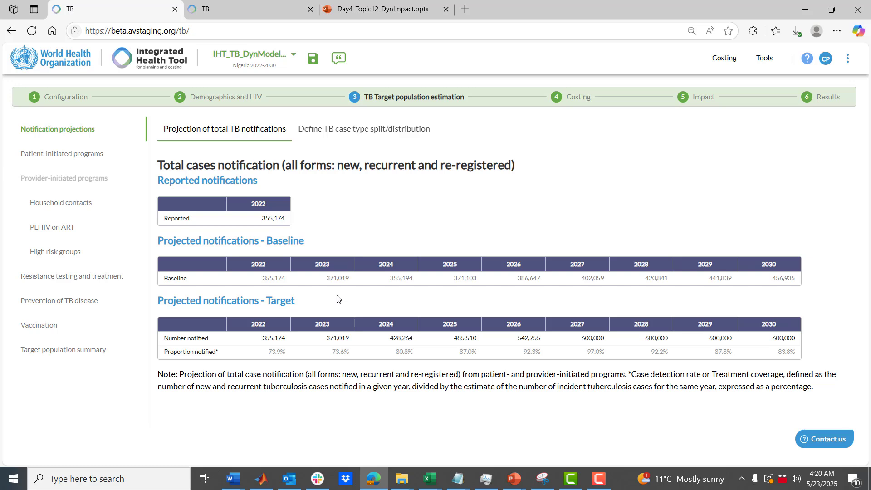
drag(564, 340, 280, 341)
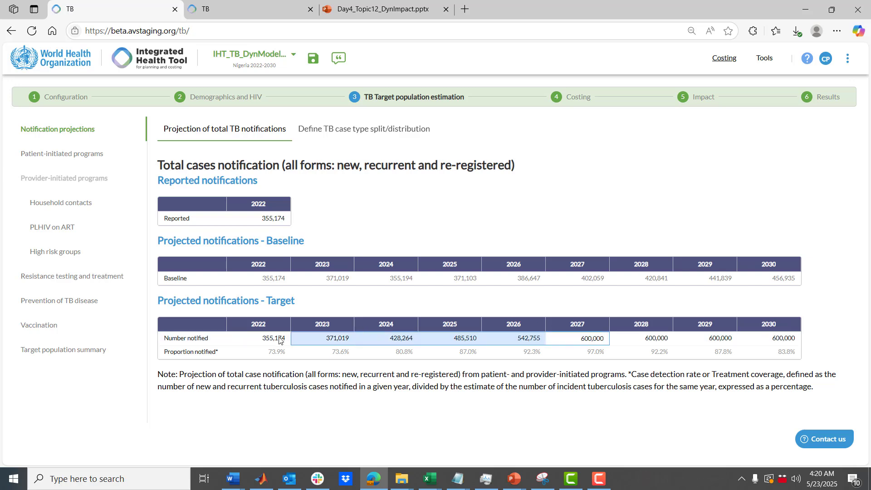
drag(589, 341, 785, 341)
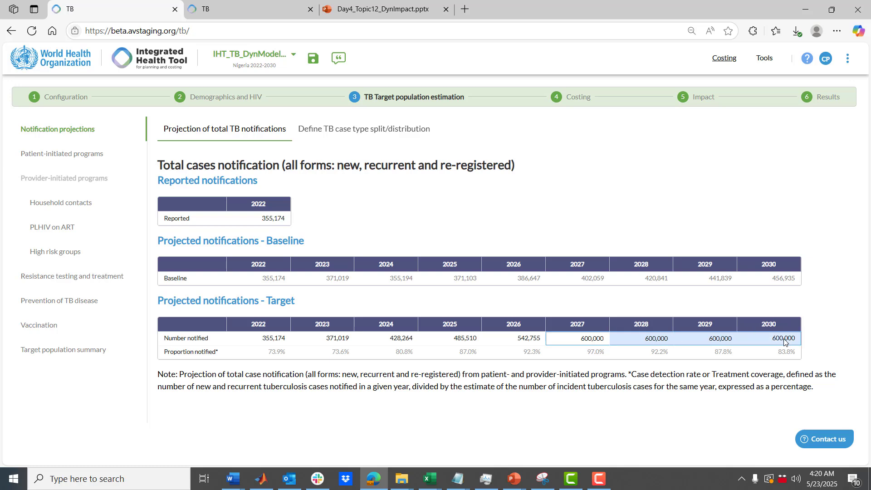